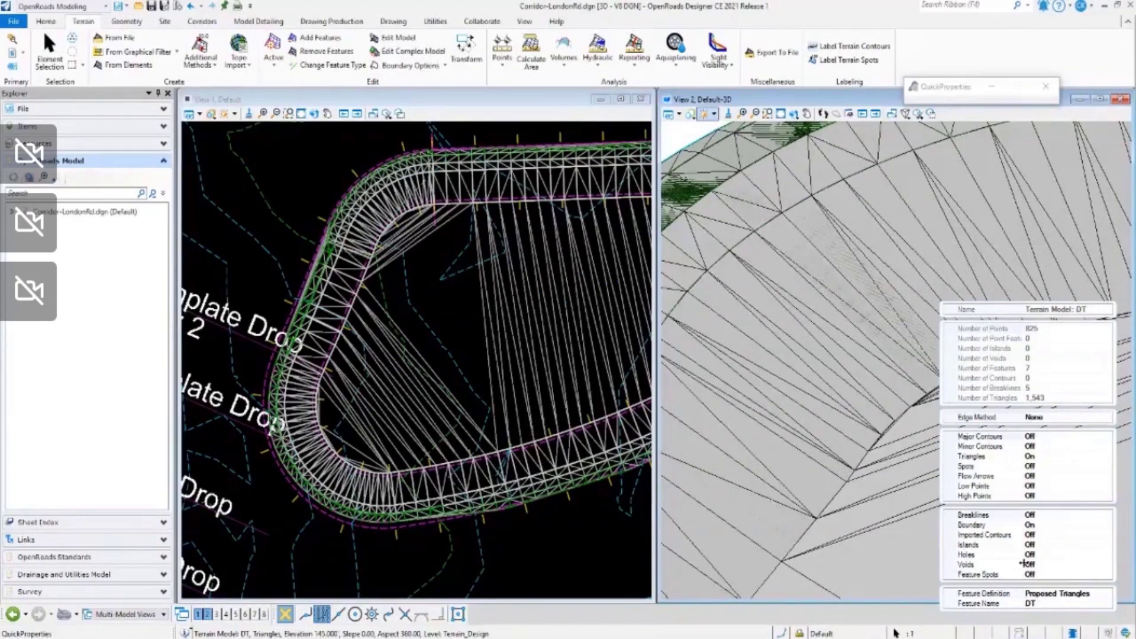
# Step: Create cut and fill volumes using the Volumes_Cut and Volumes_Fill feature definitions, with unsuitable, custom and substrate computation off
pyautogui.press('Escape')
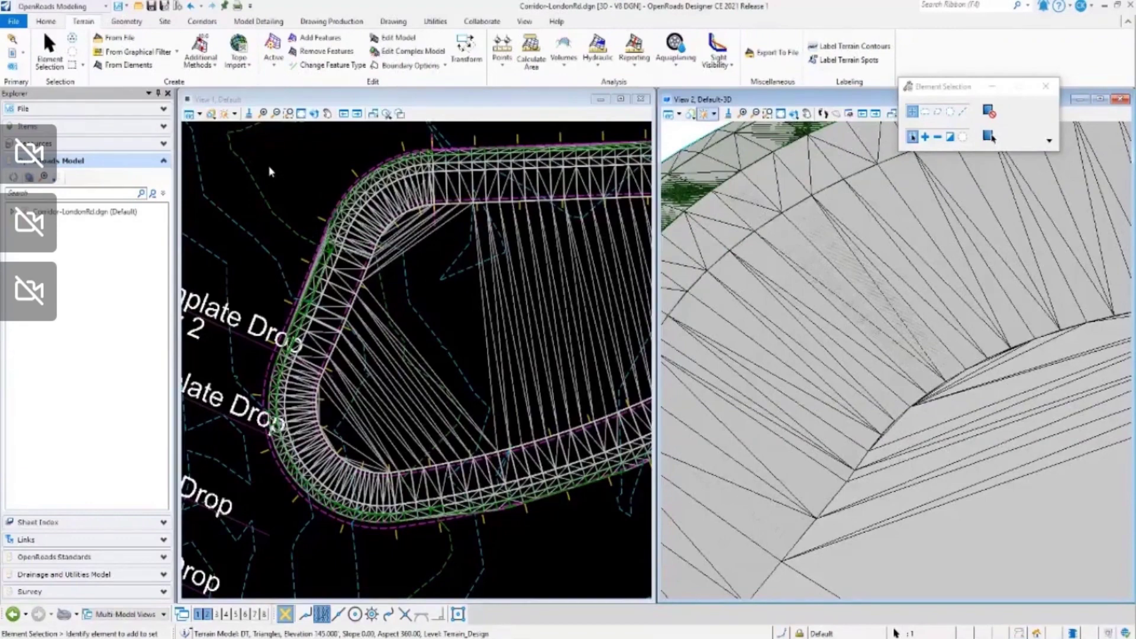
pyautogui.scroll(-6, 349, 269)
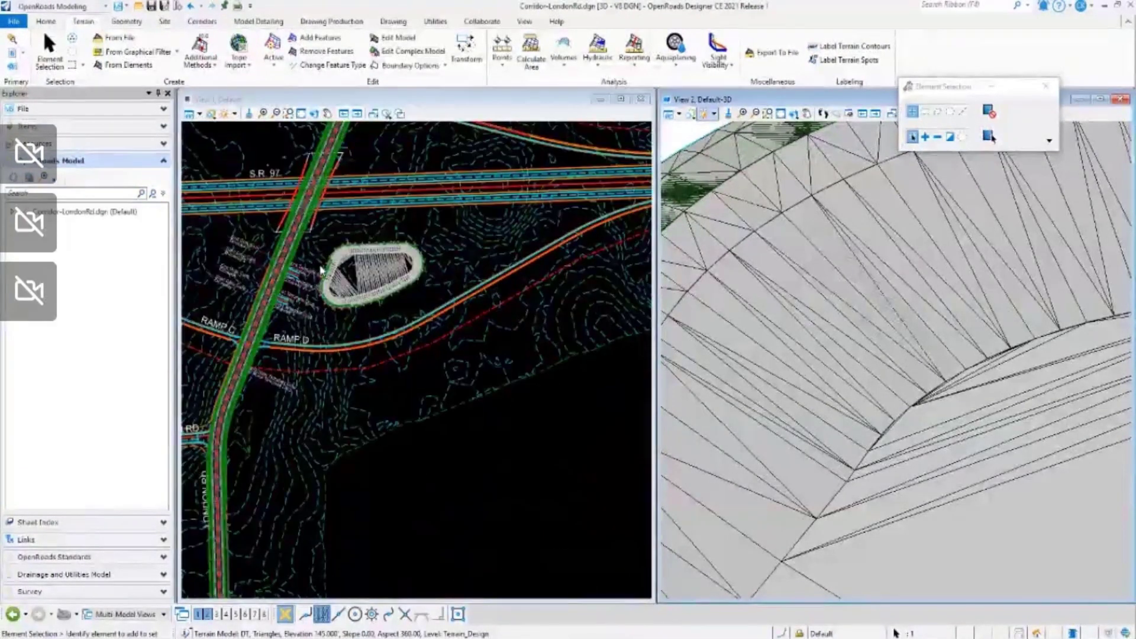
pyautogui.scroll(-3, 412, 324)
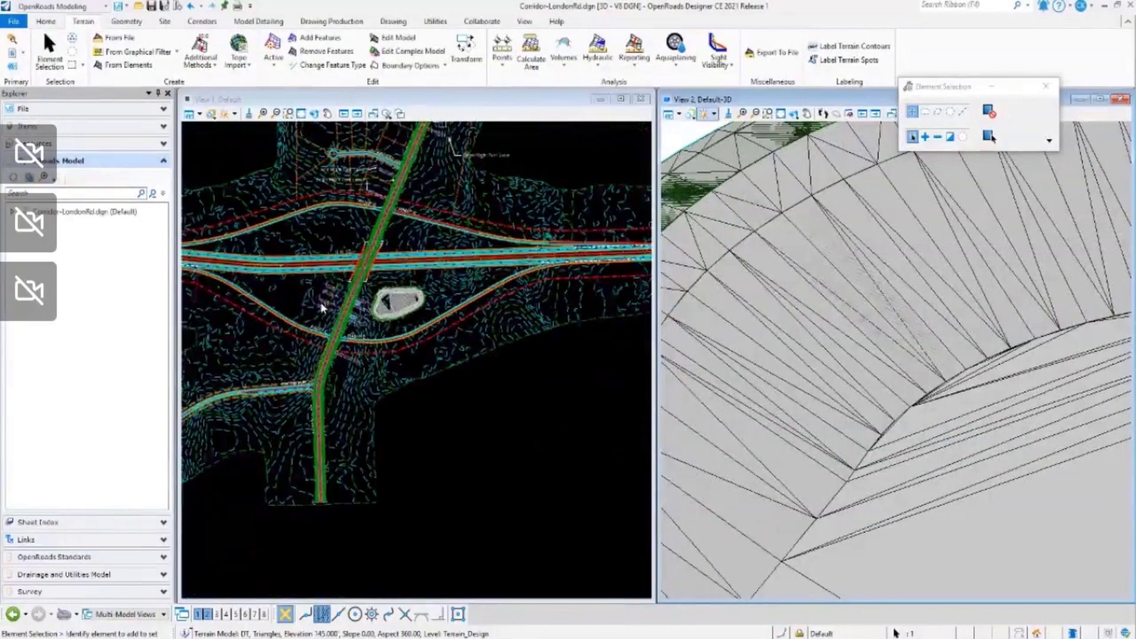
pyautogui.scroll(4, 323, 307)
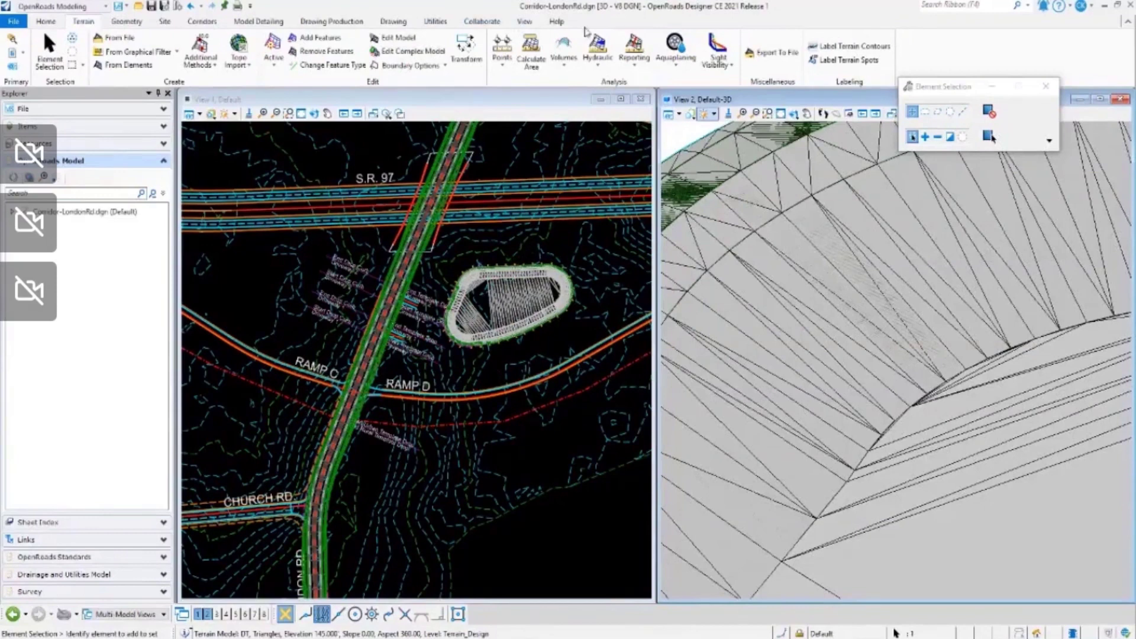
pyautogui.click(568, 70)
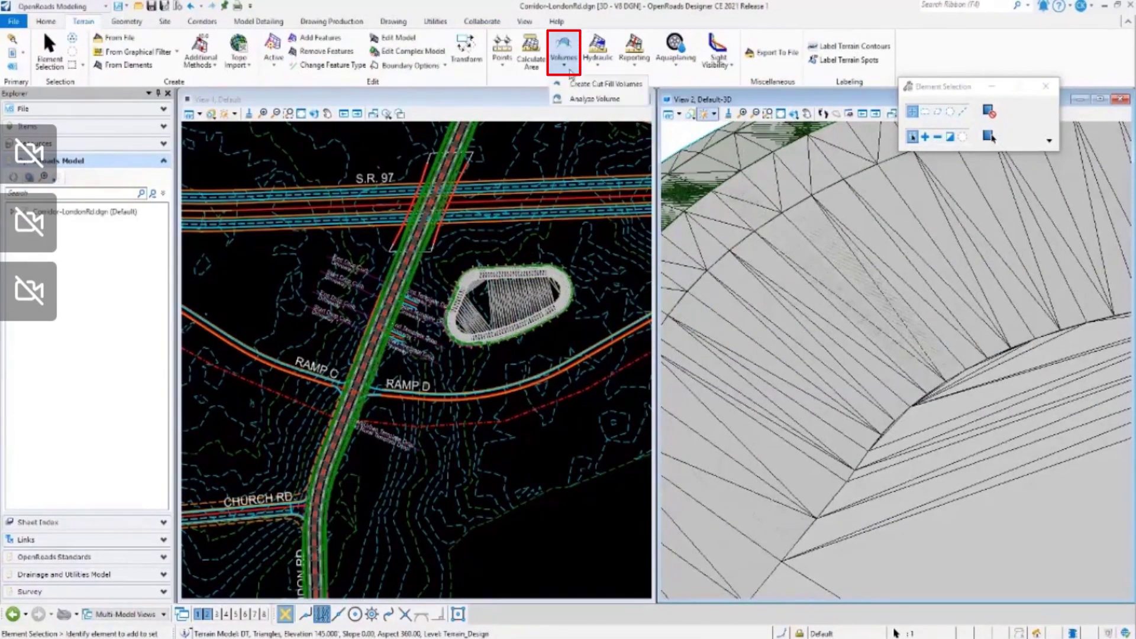
pyautogui.click(603, 84)
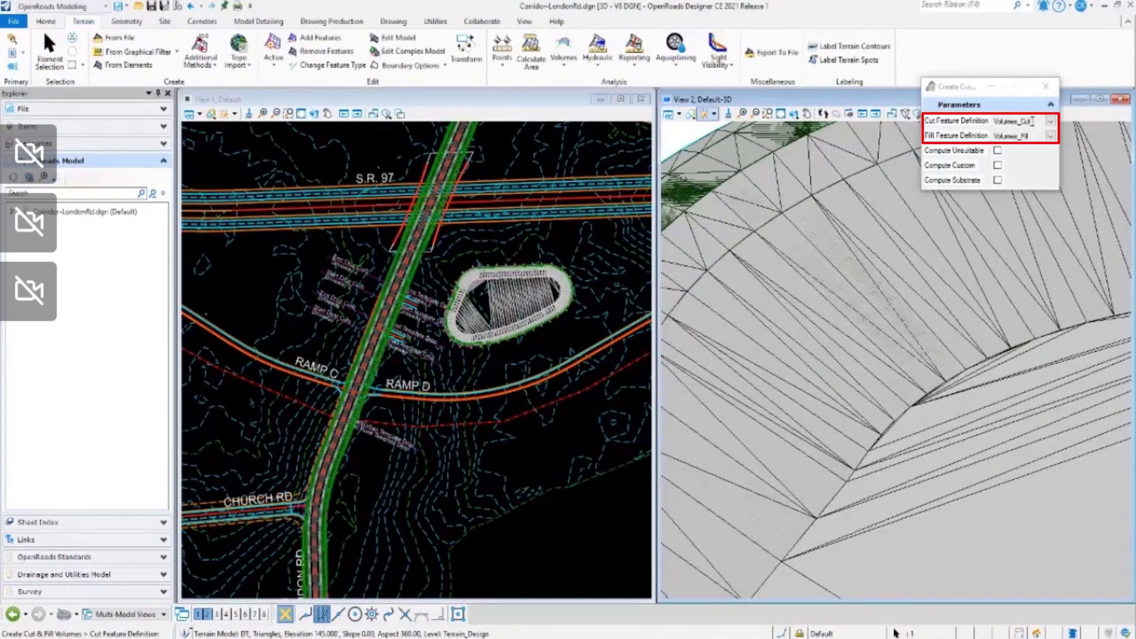
pyautogui.click(1009, 134)
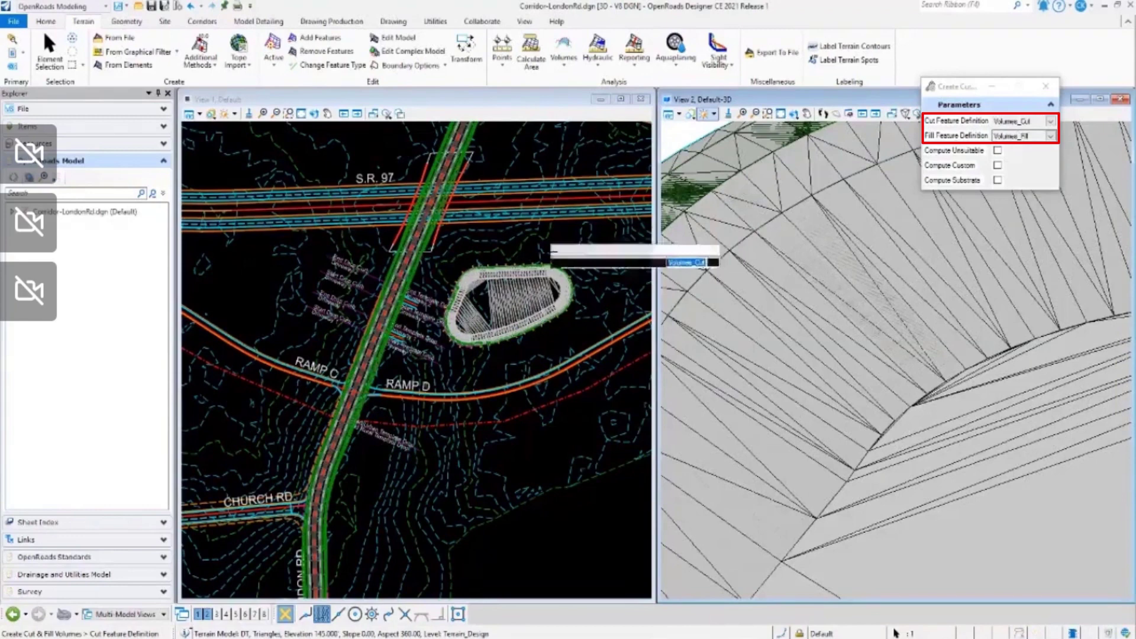
pyautogui.click(564, 250)
pyautogui.click(566, 252)
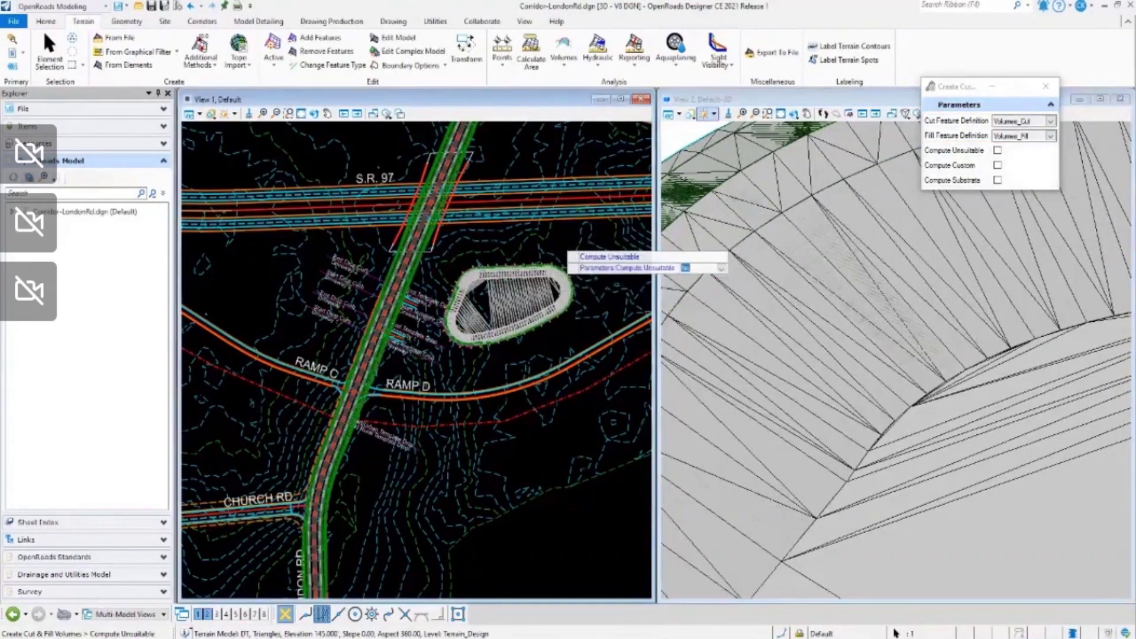
pyautogui.click(566, 252)
pyautogui.click(565, 252)
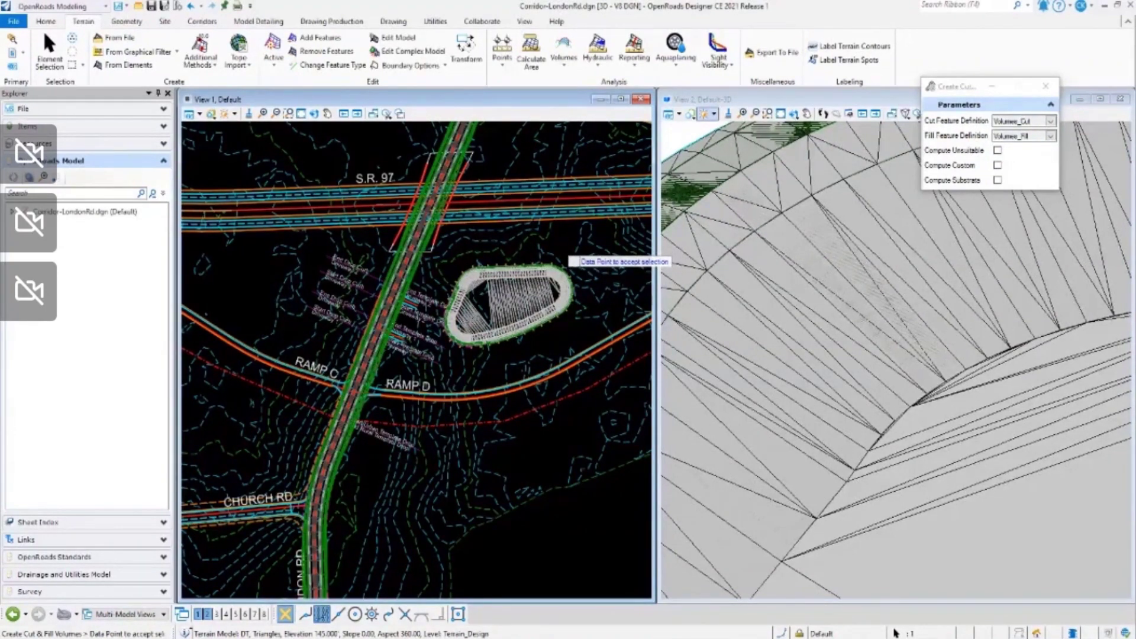
pyautogui.click(566, 257)
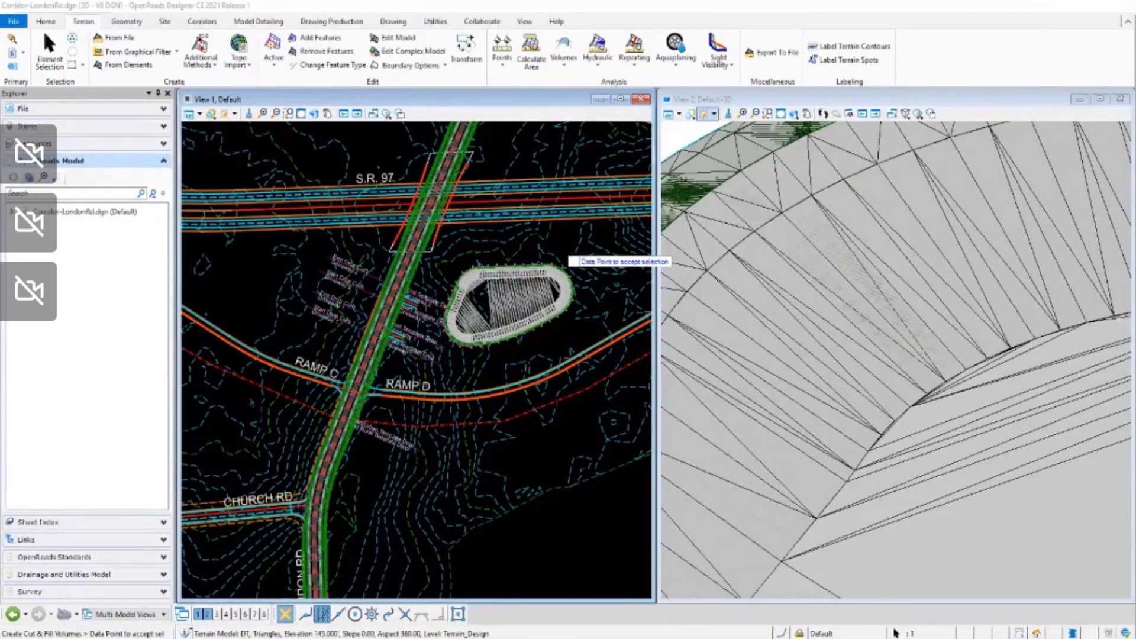
pyautogui.click(543, 242)
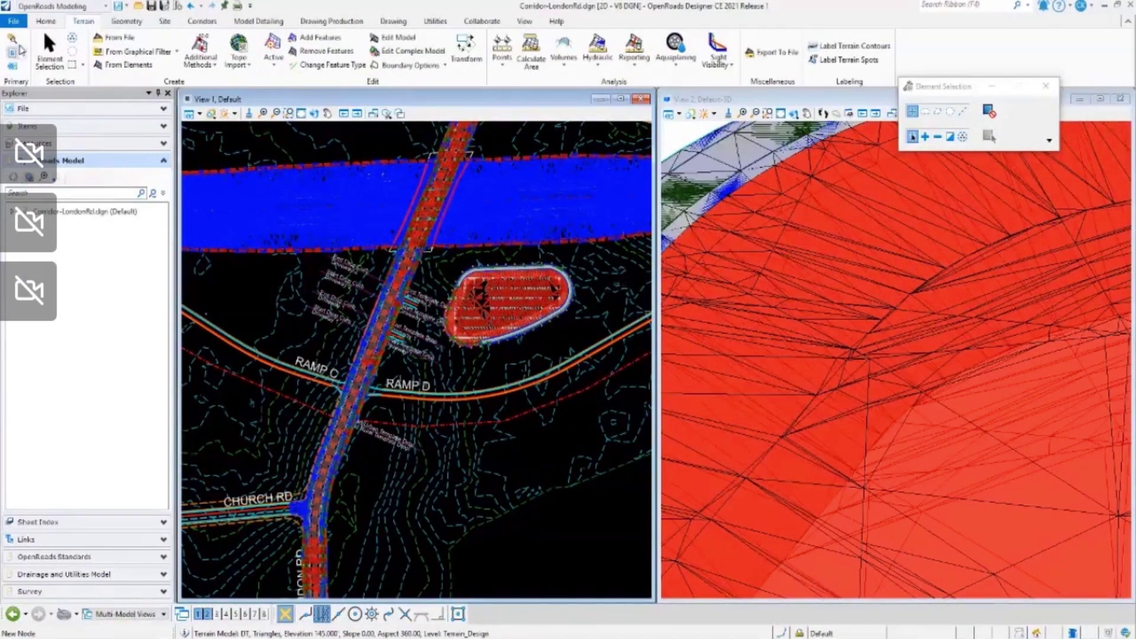
# Step: Examine the cut and fill volume meshes around the pond and road corridors in the plan and 3D views
pyautogui.click(49, 59)
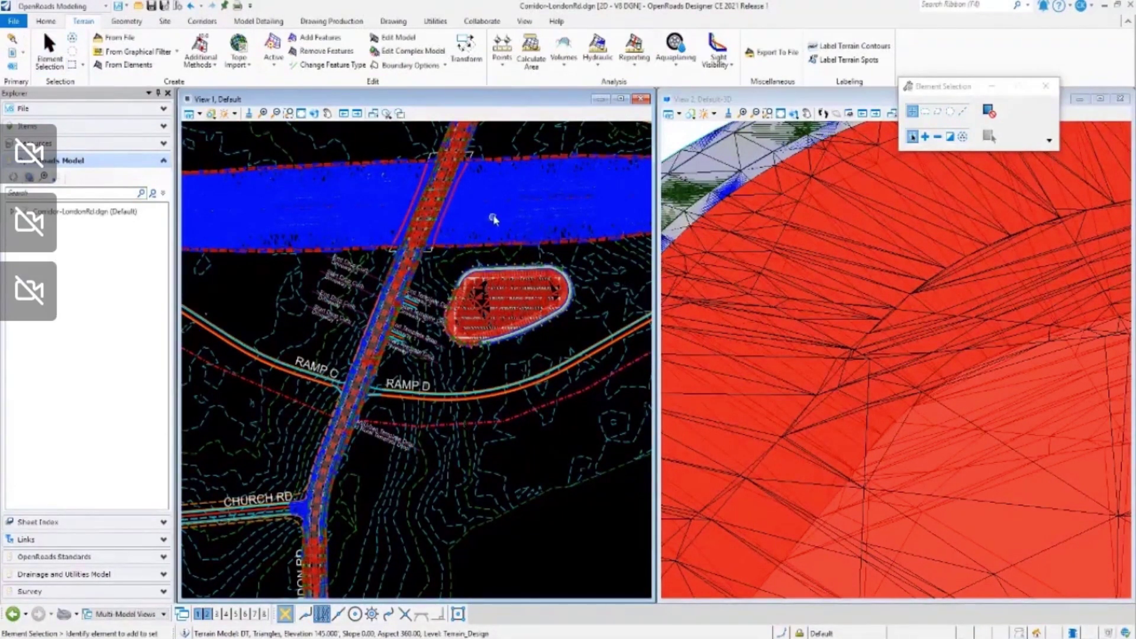
pyautogui.scroll(1, 503, 220)
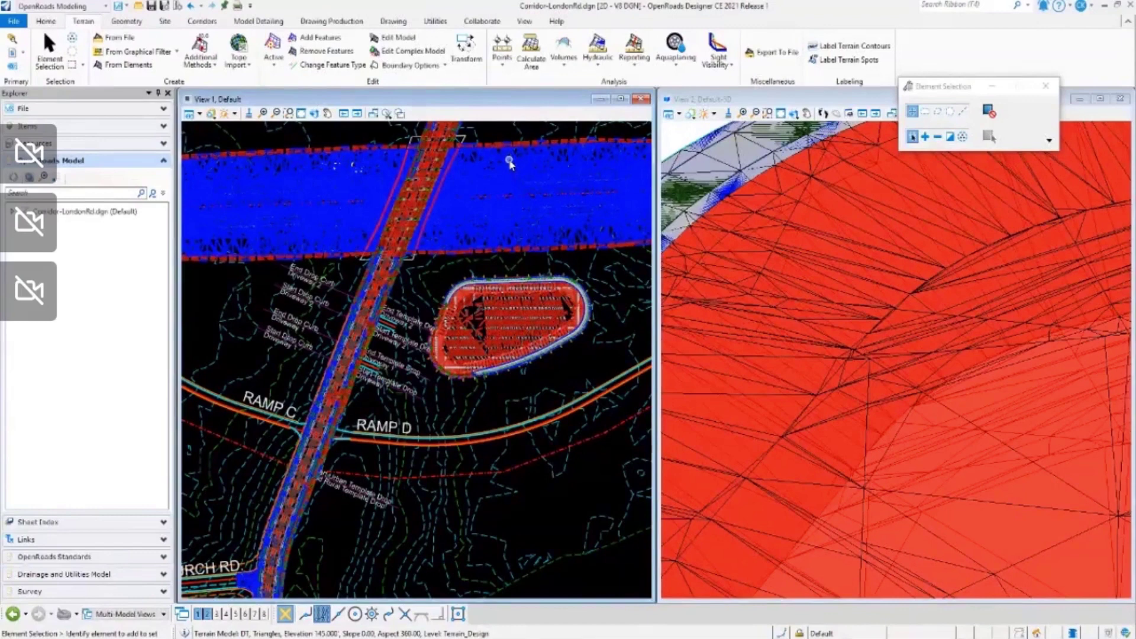
pyautogui.scroll(1, 527, 159)
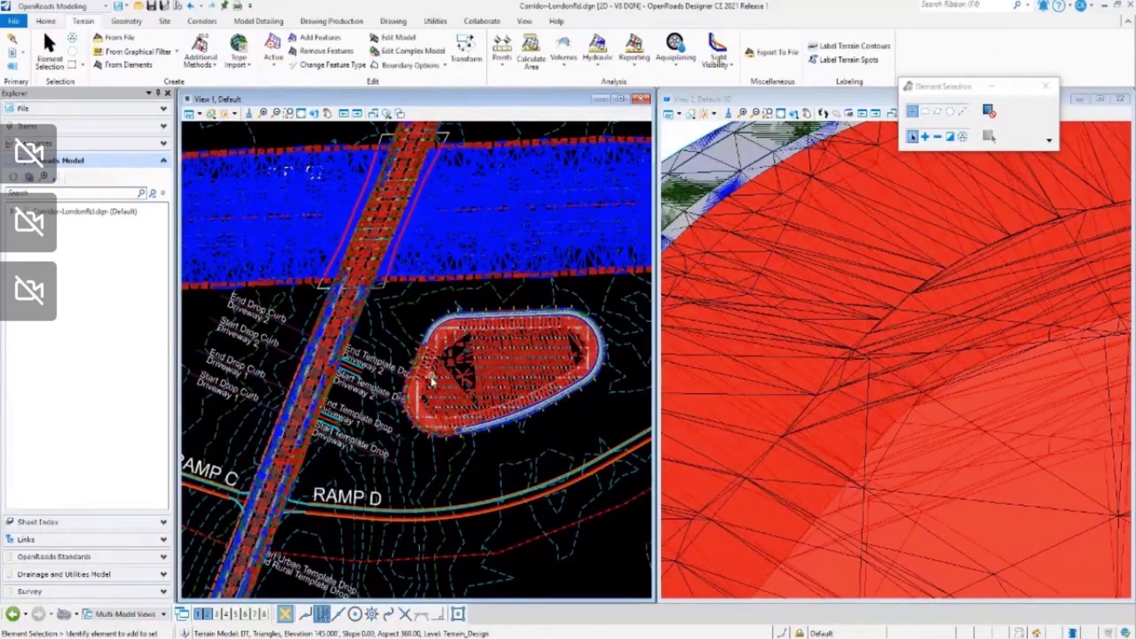
pyautogui.scroll(-1, 388, 379)
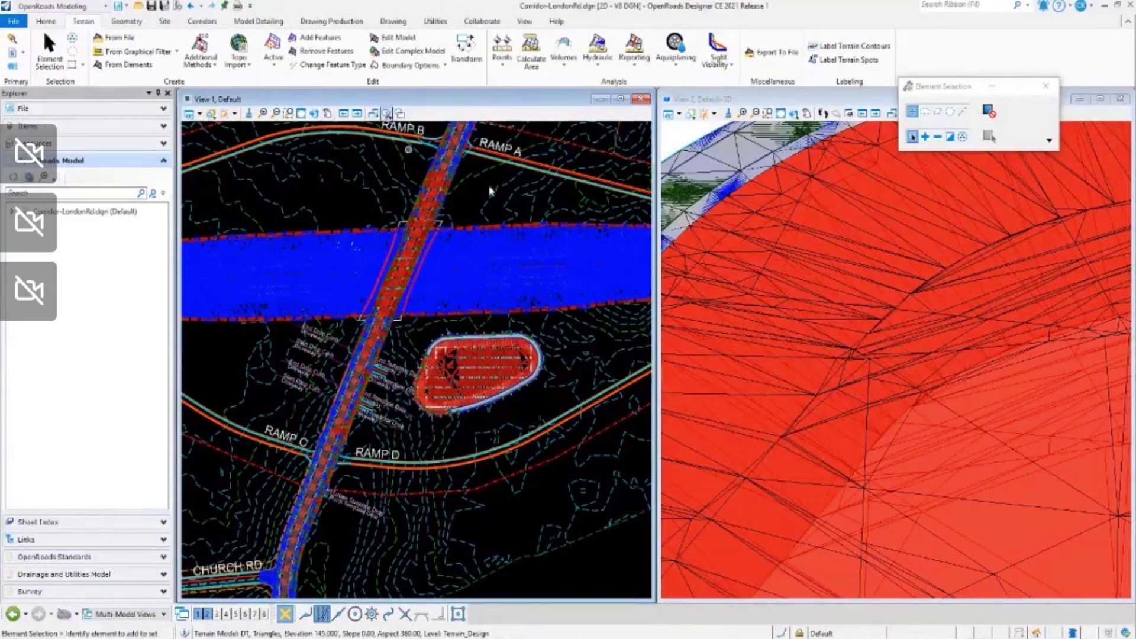
pyautogui.scroll(-5, 755, 274)
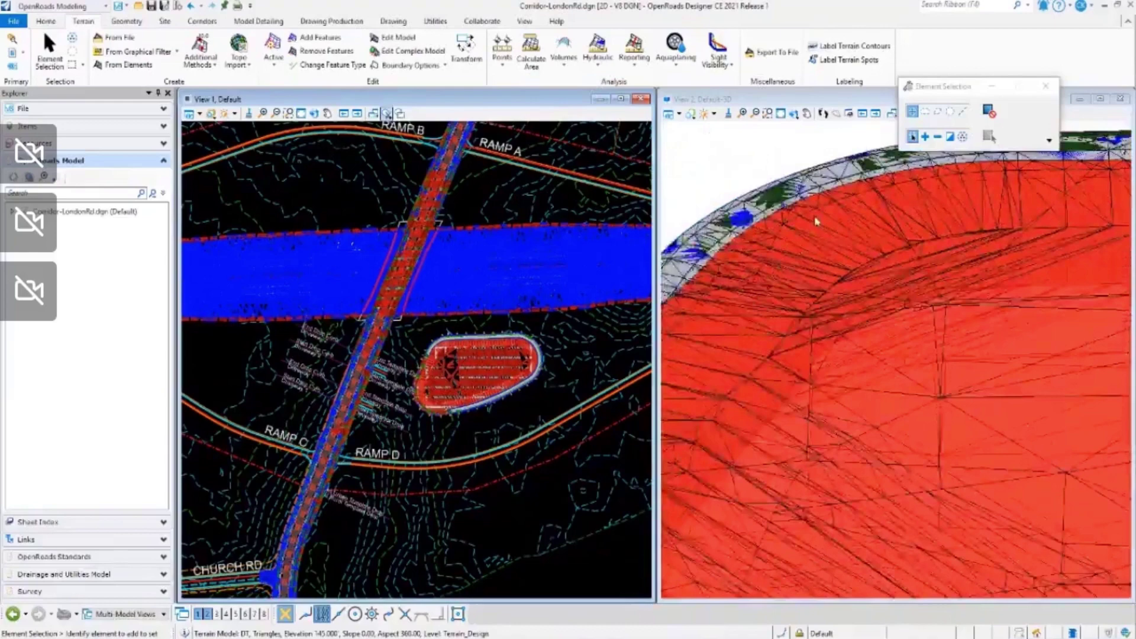
pyautogui.scroll(-3, 830, 228)
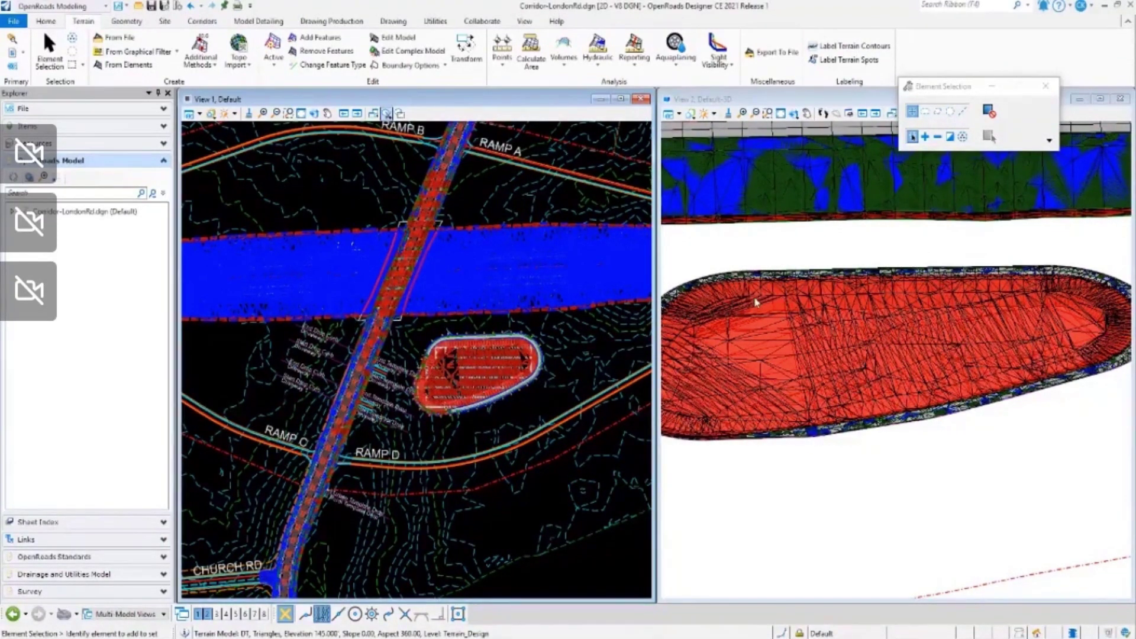
pyautogui.scroll(5, 430, 334)
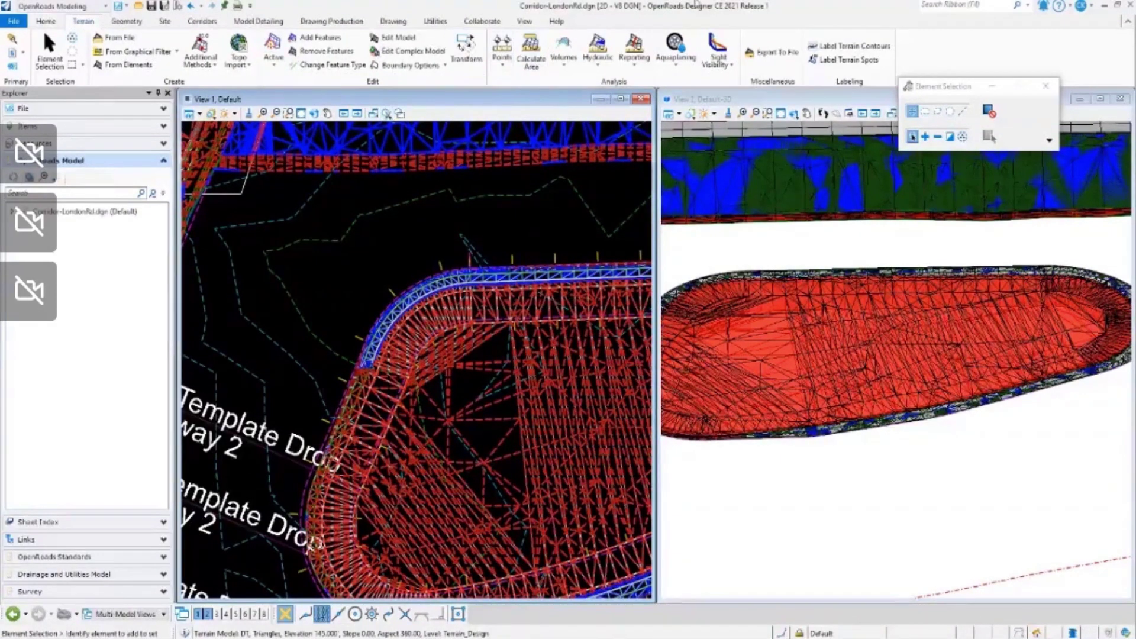
# Step: Place a four-sided named boundary by polygon around the pond in the plan view, named Pond
pyautogui.click(329, 23)
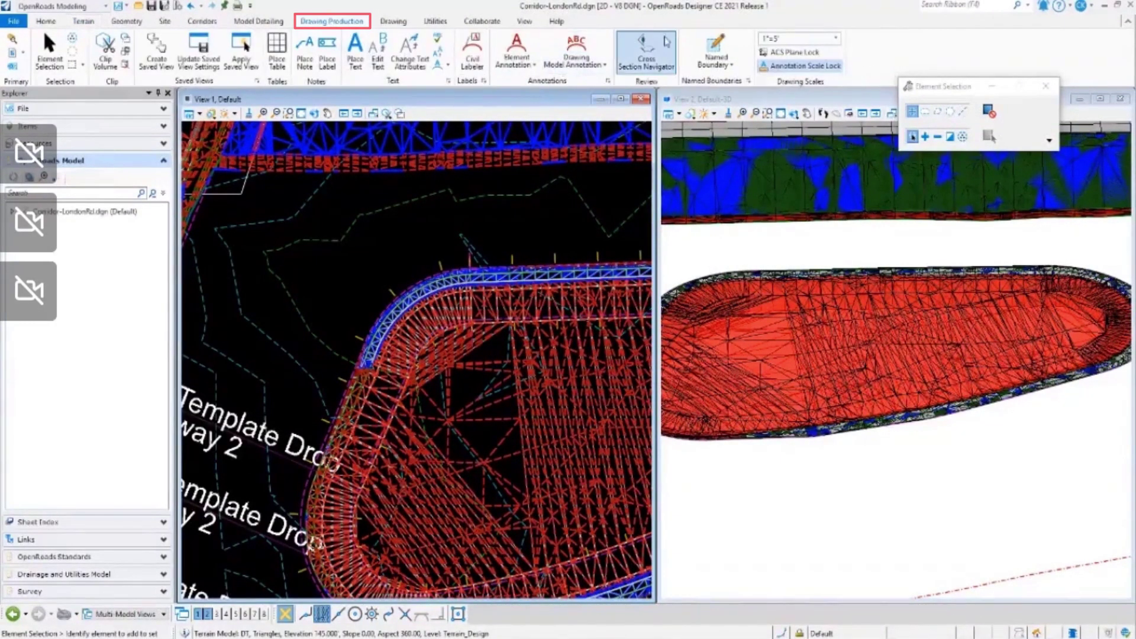
pyautogui.click(717, 45)
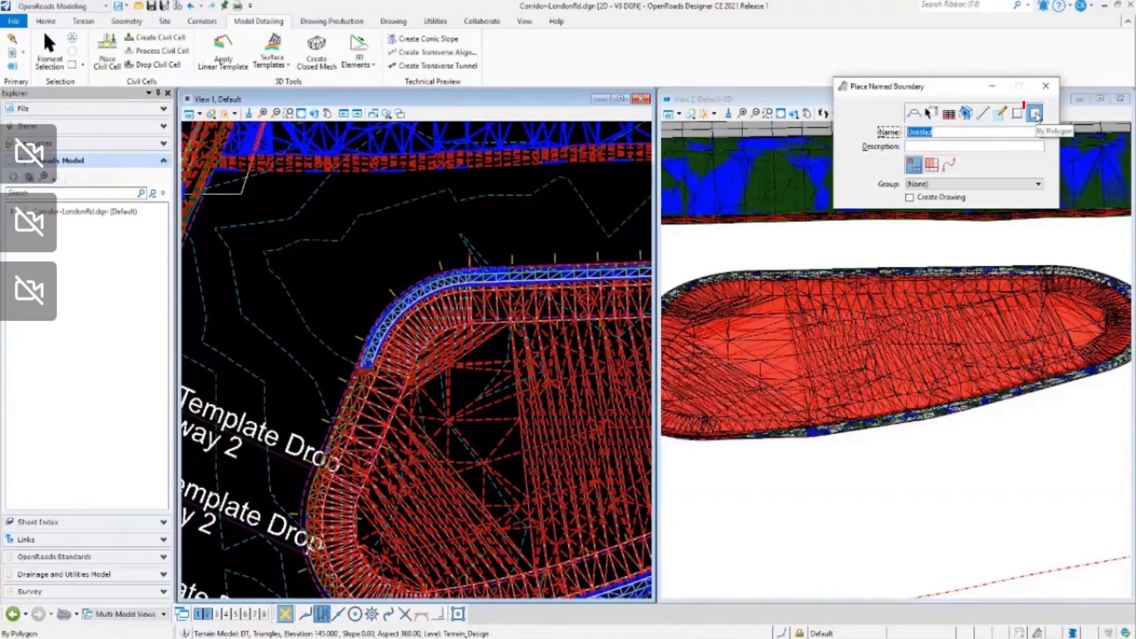
pyautogui.click(1035, 113)
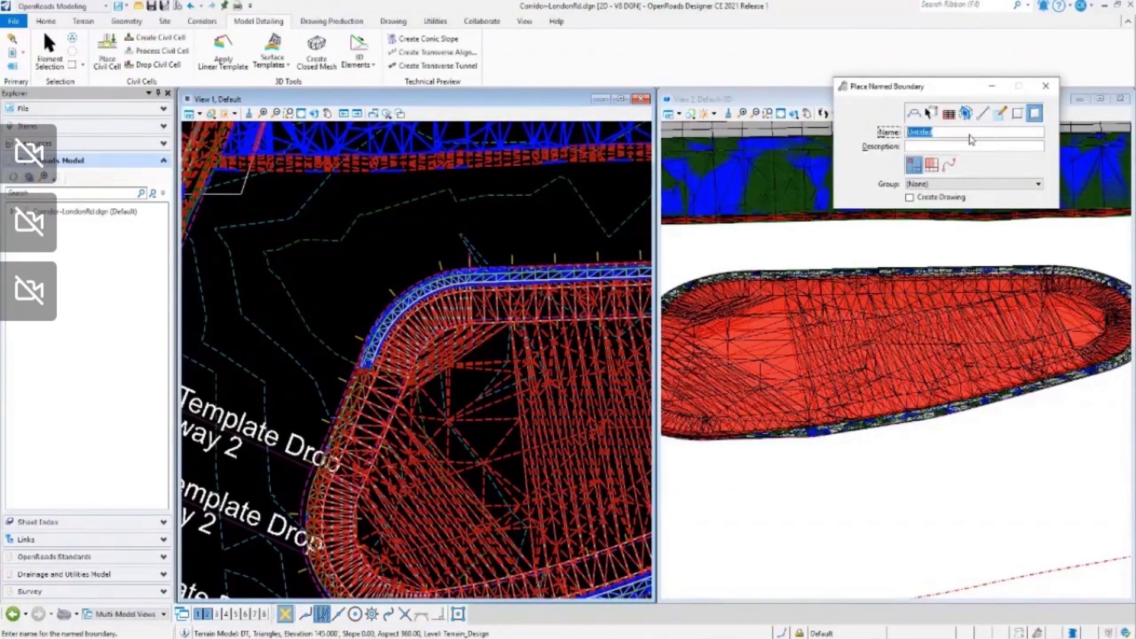
pyautogui.write('Pond')
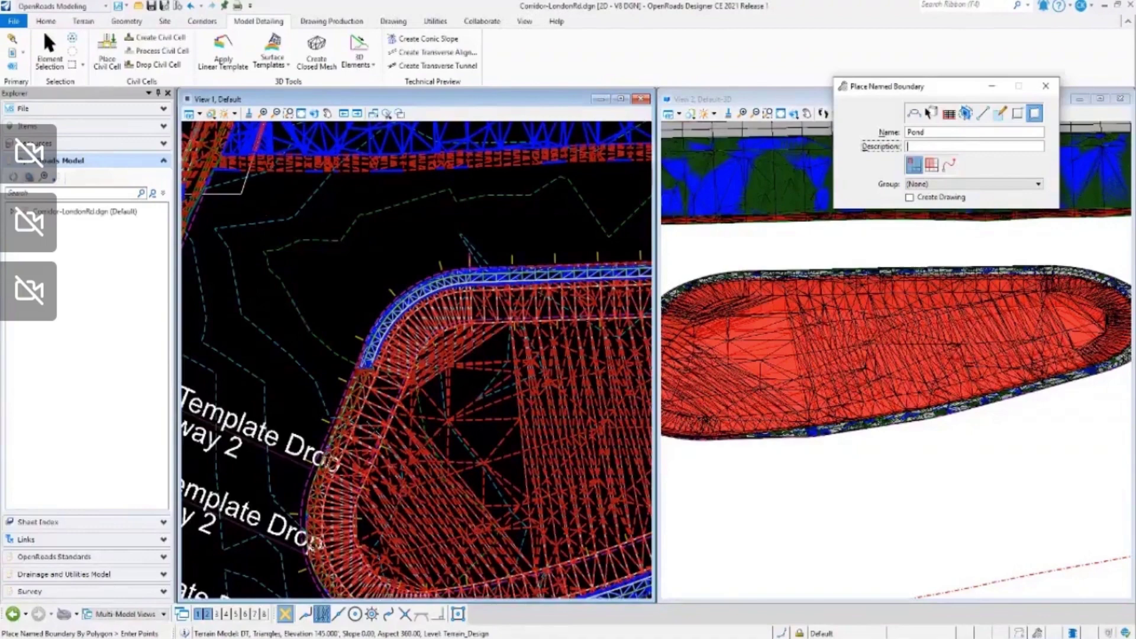
pyautogui.scroll(-2, 361, 485)
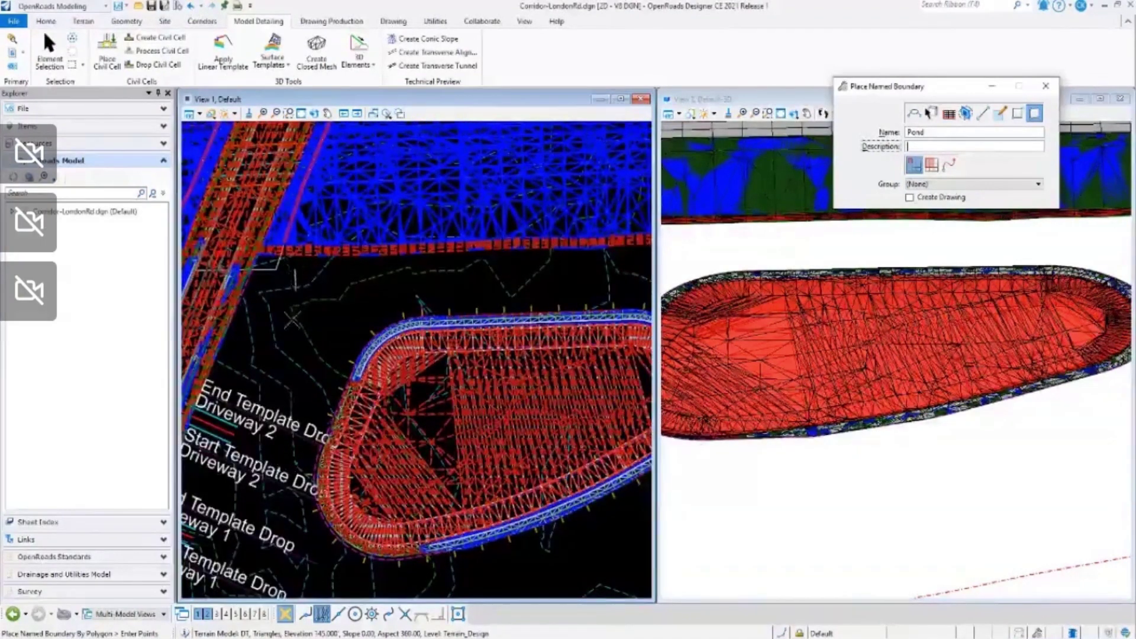
pyautogui.scroll(-3, 289, 346)
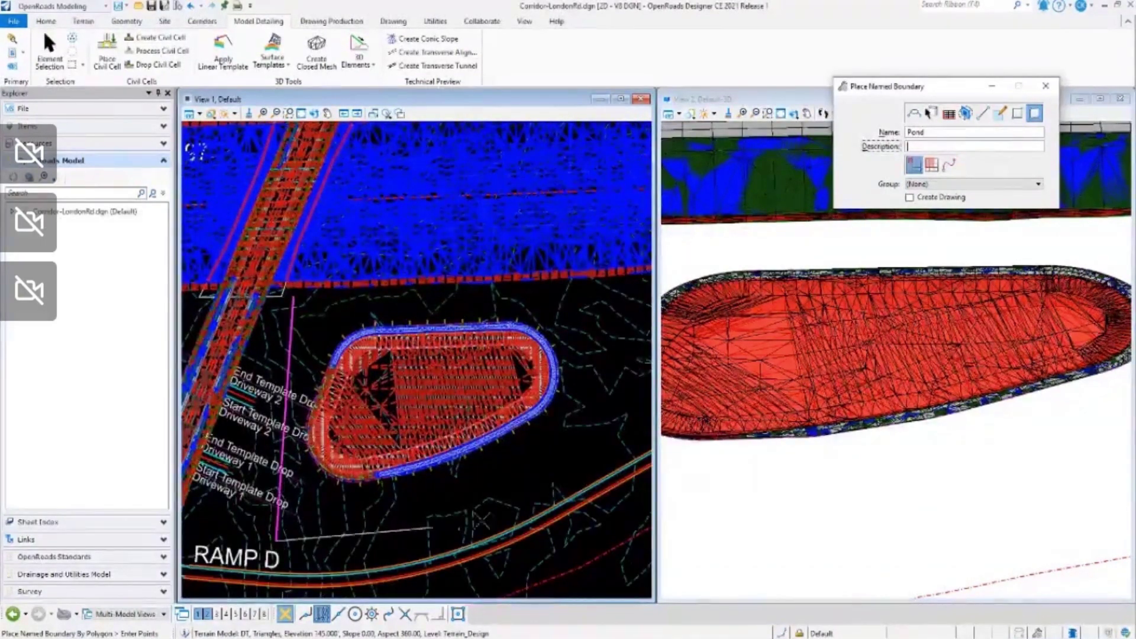
pyautogui.click(587, 457)
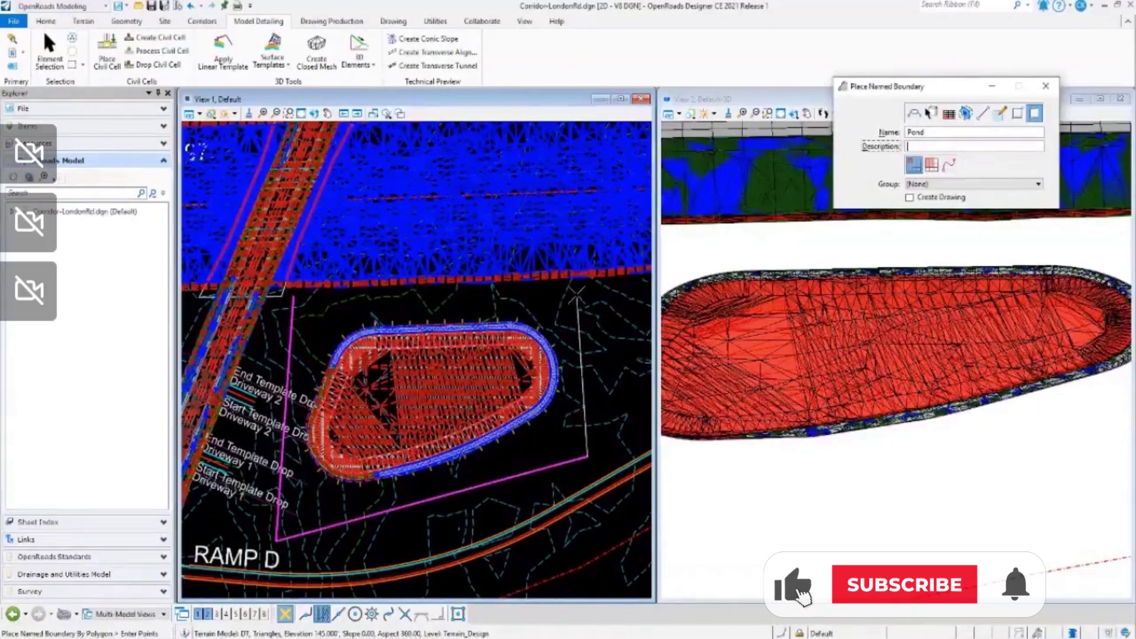
pyautogui.click(578, 293)
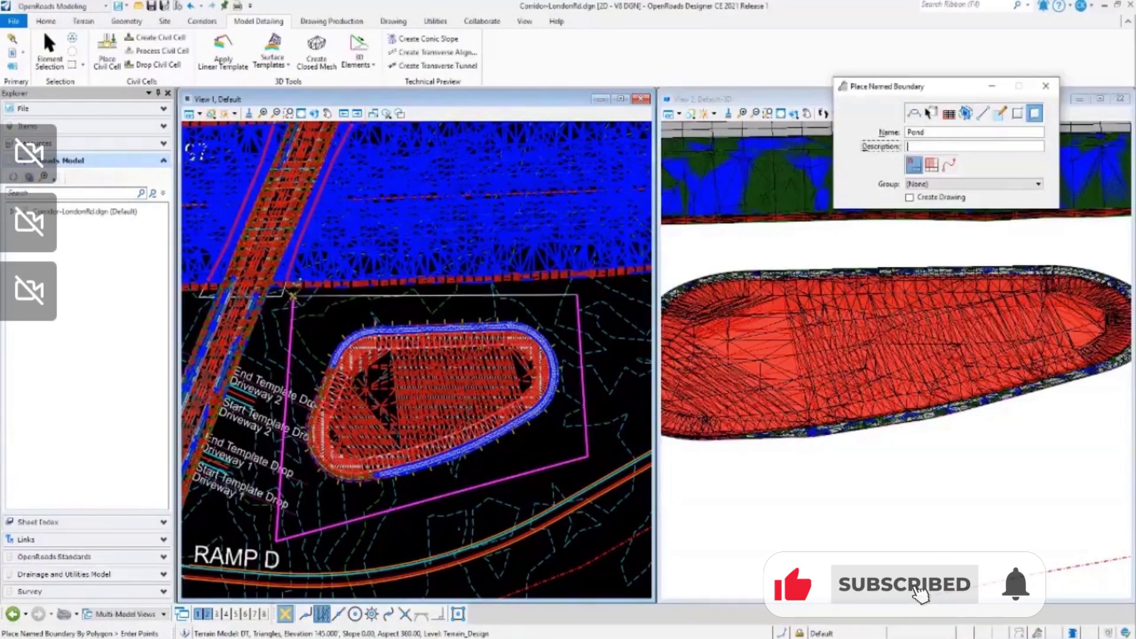
pyautogui.click(293, 295)
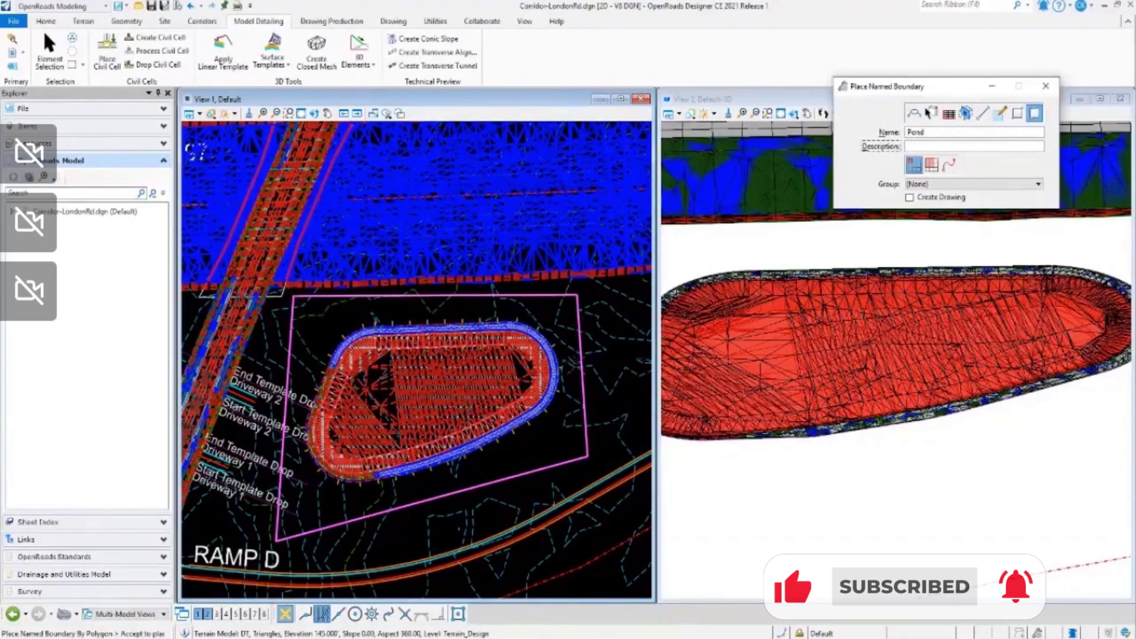
pyautogui.click(569, 455)
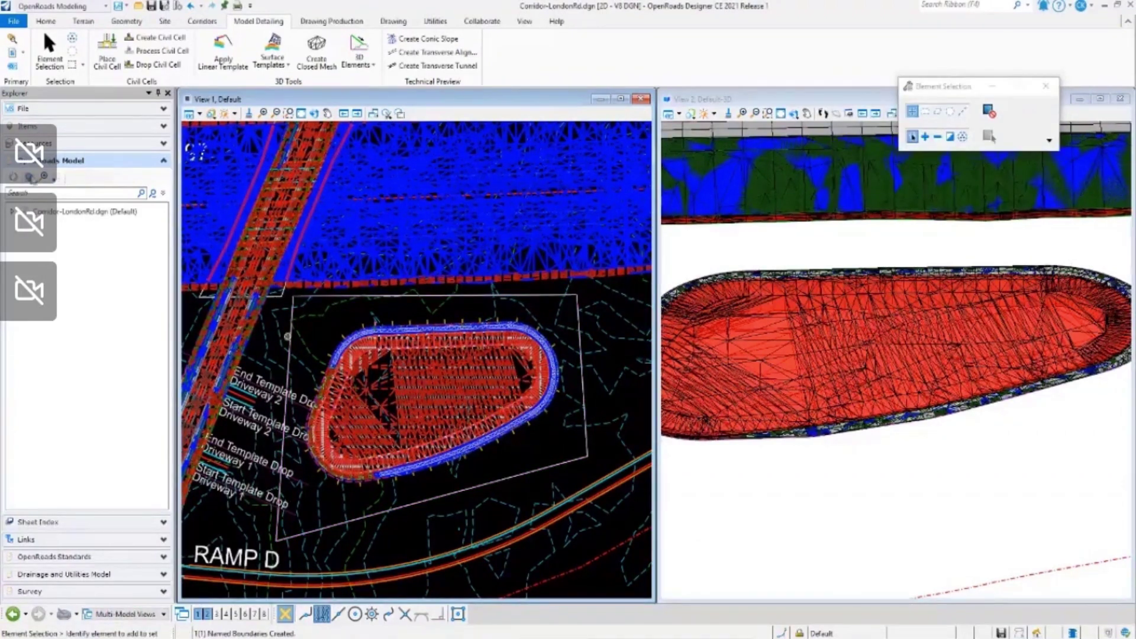
# Step: Generate a quantities report by named boundary for the orphan named boundaries, without displaying clipped graphics
pyautogui.click(485, 297)
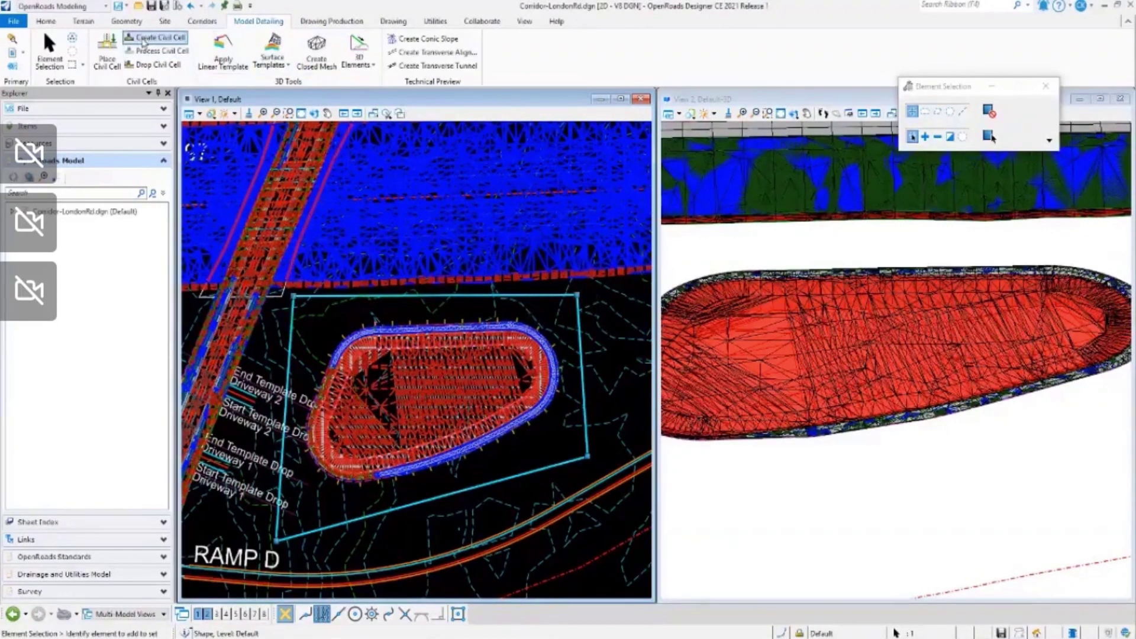
pyautogui.click(50, 25)
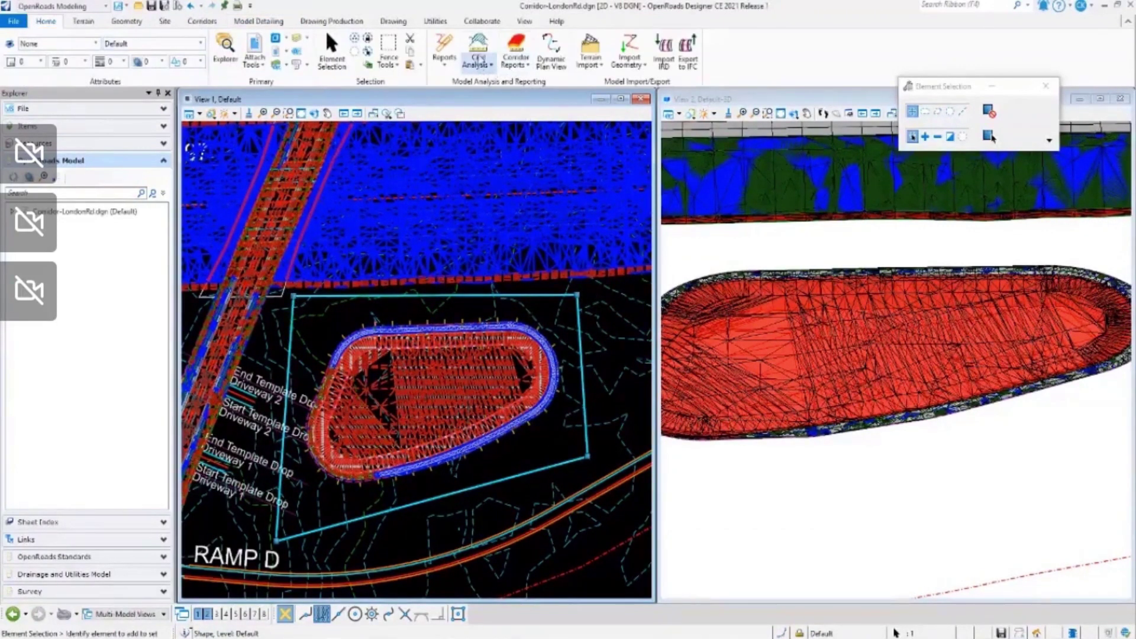
pyautogui.click(478, 59)
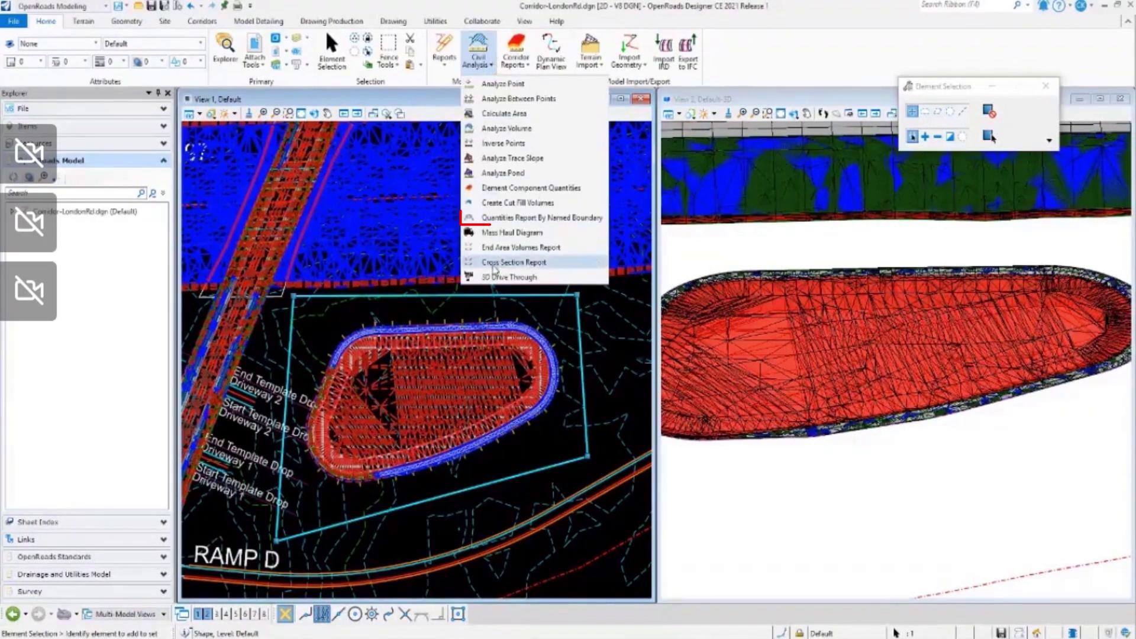
pyautogui.click(525, 222)
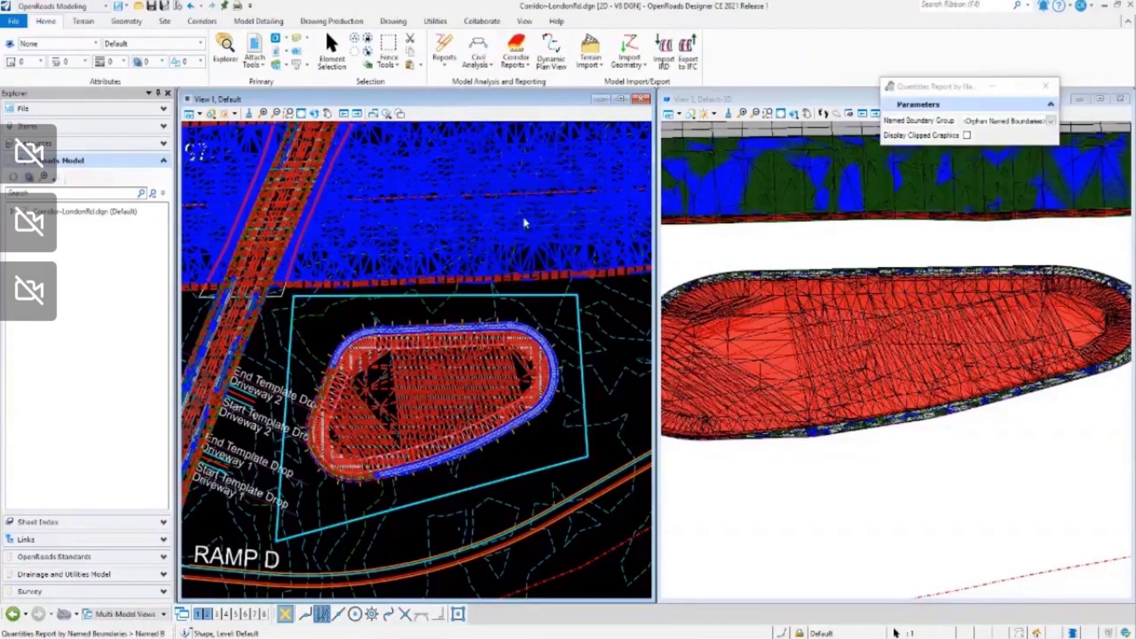
pyautogui.click(525, 222)
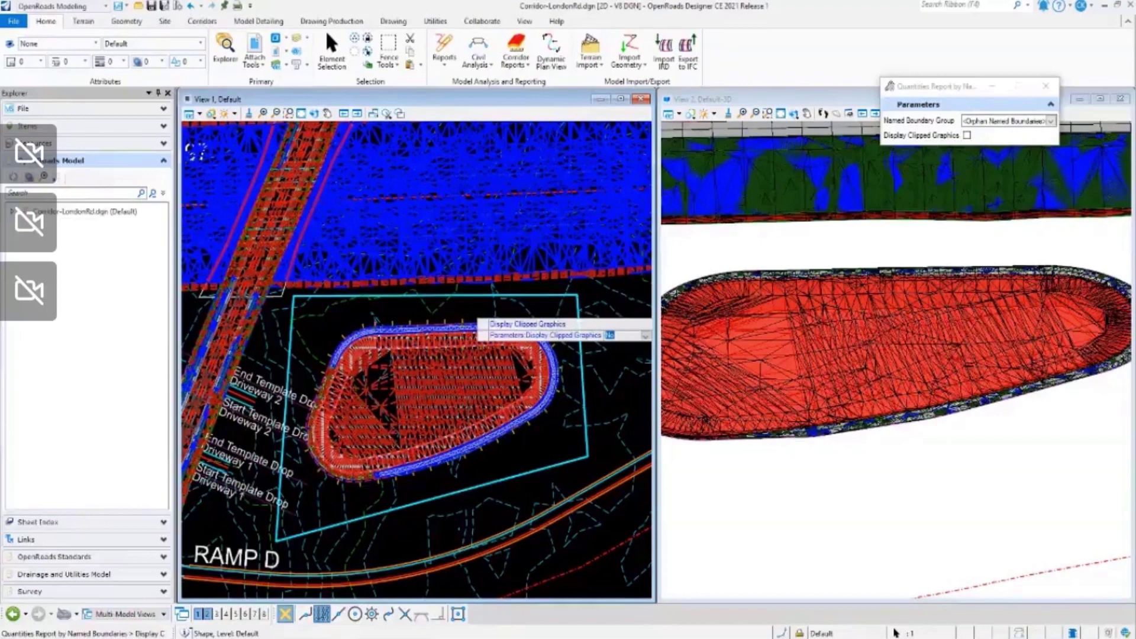
pyautogui.press('Return')
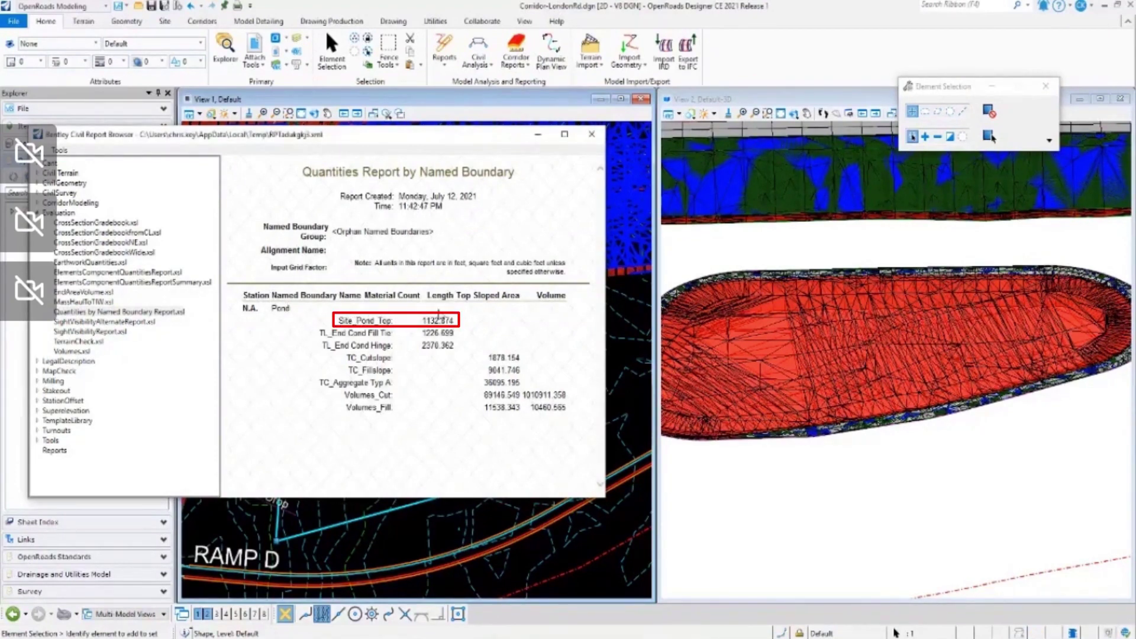
# Step: Move the report aside and compare its listed pond lengths, areas and volumes with the pond geometry in plan
pyautogui.moveTo(478, 136); pyautogui.dragTo(975, 141)
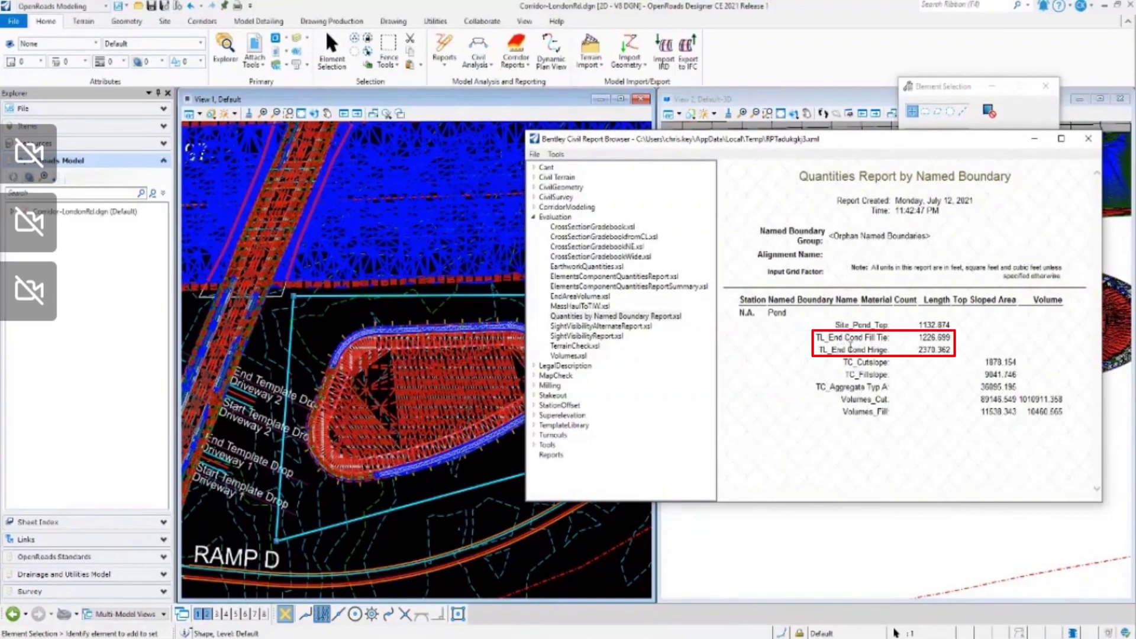
pyautogui.scroll(2, 339, 345)
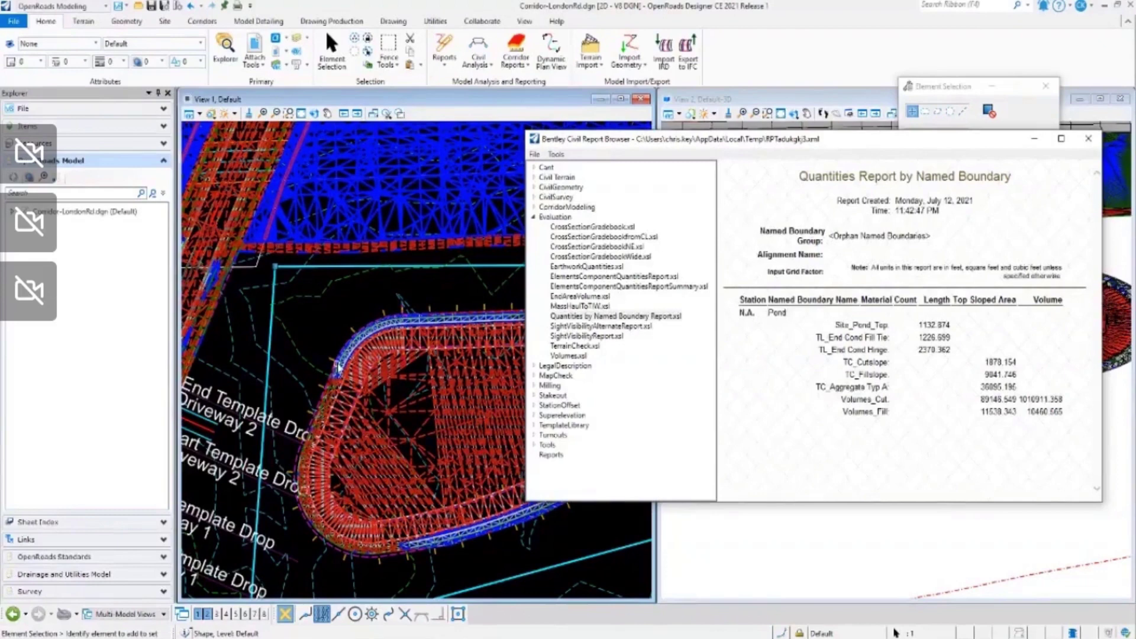
pyautogui.scroll(-3, 334, 378)
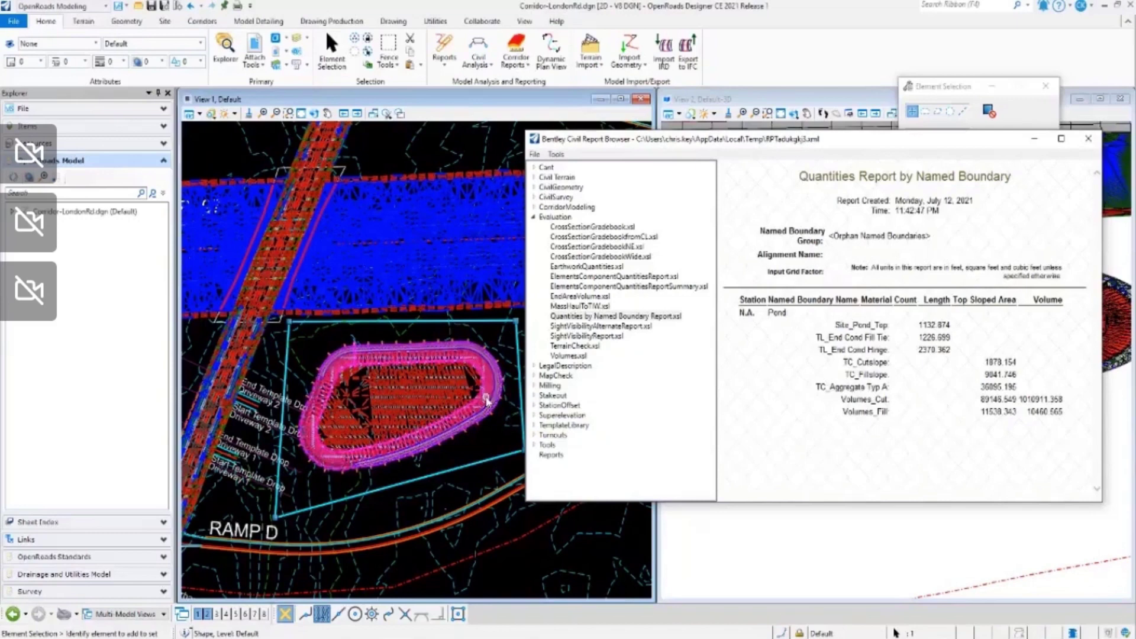
pyautogui.moveTo(488, 403)
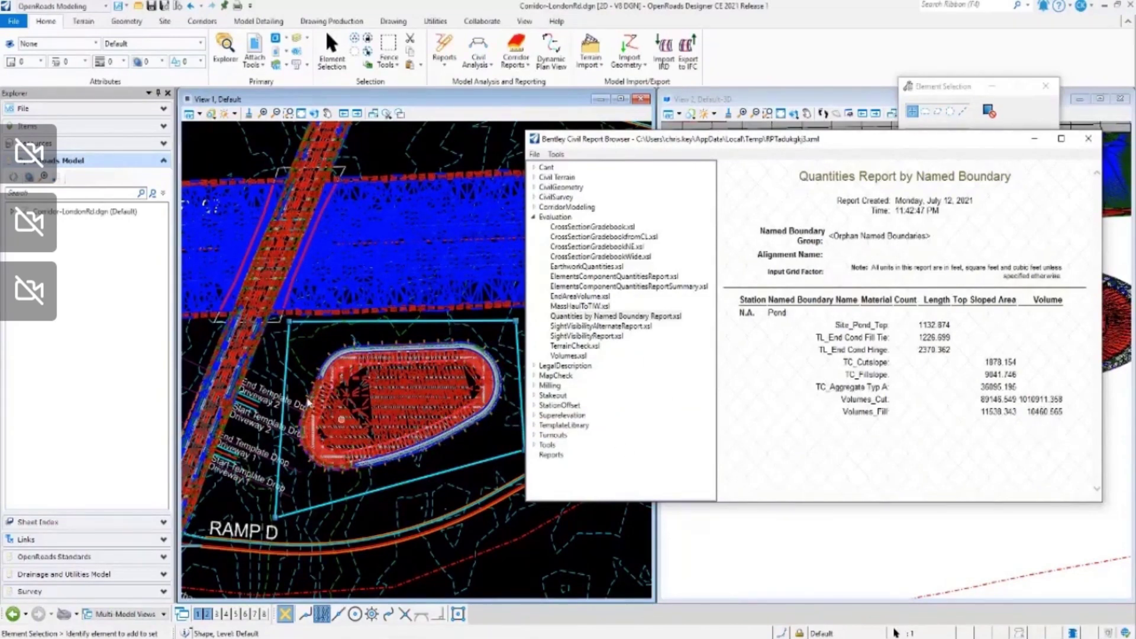
pyautogui.scroll(3, 314, 389)
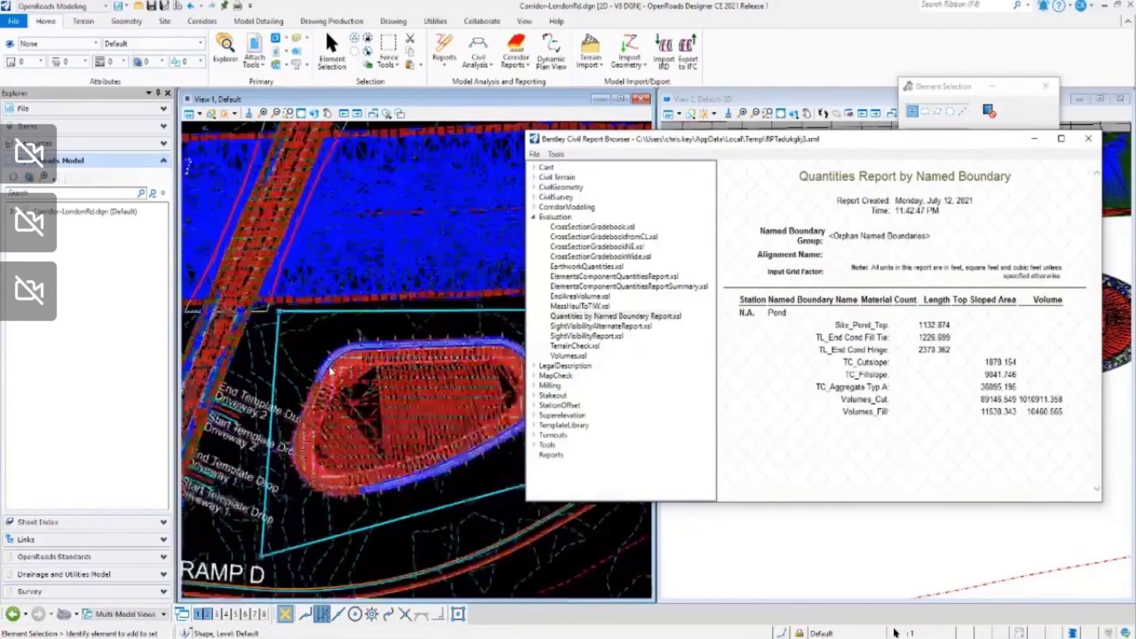
pyautogui.scroll(-2, 319, 374)
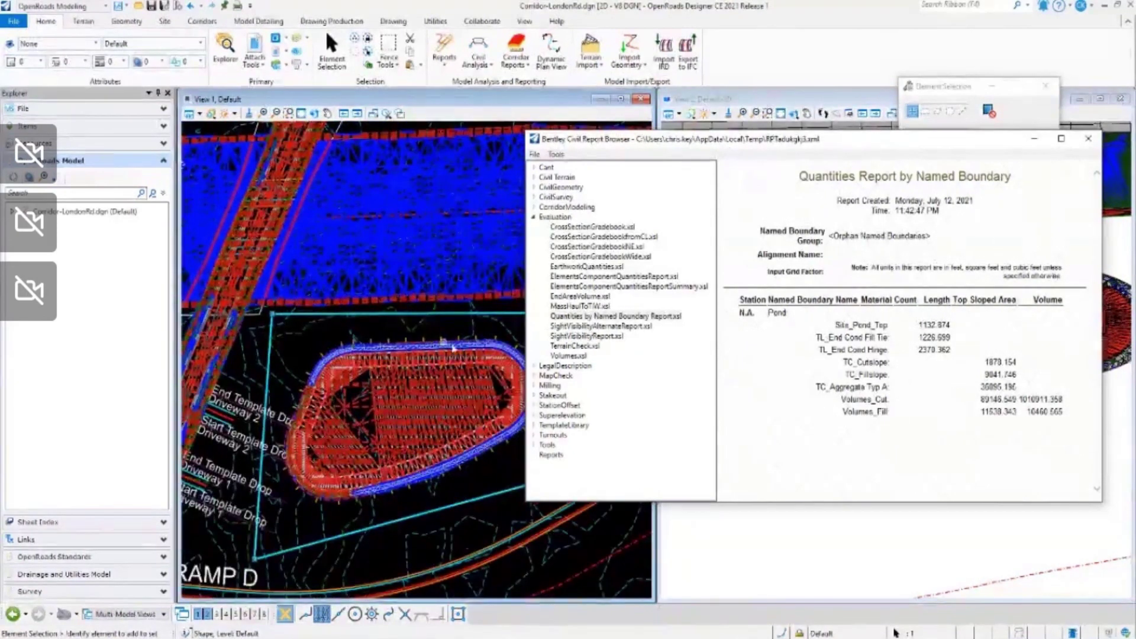